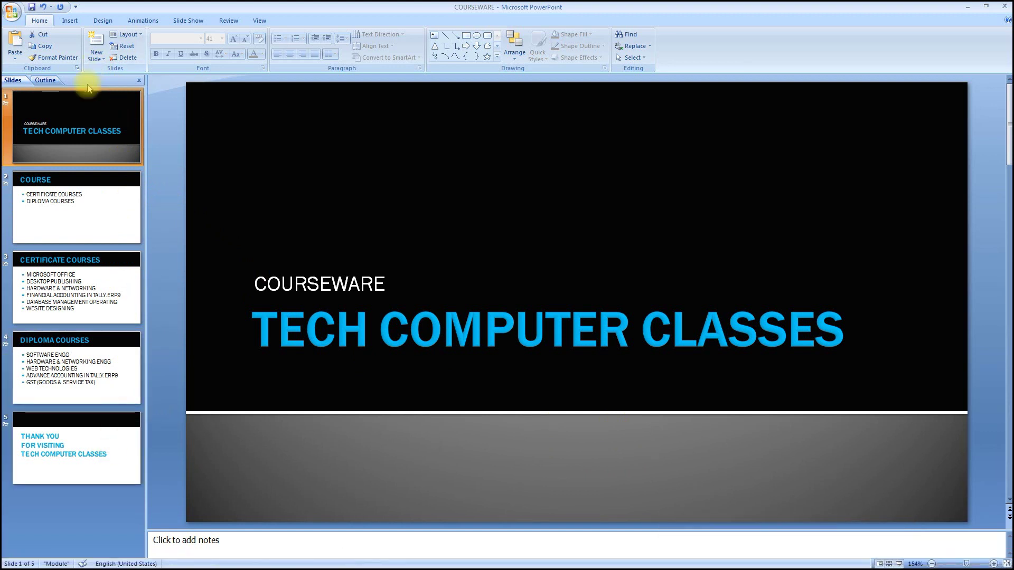
# Step: Run the slide show from the first slide and exit it
pyautogui.click(89, 108)
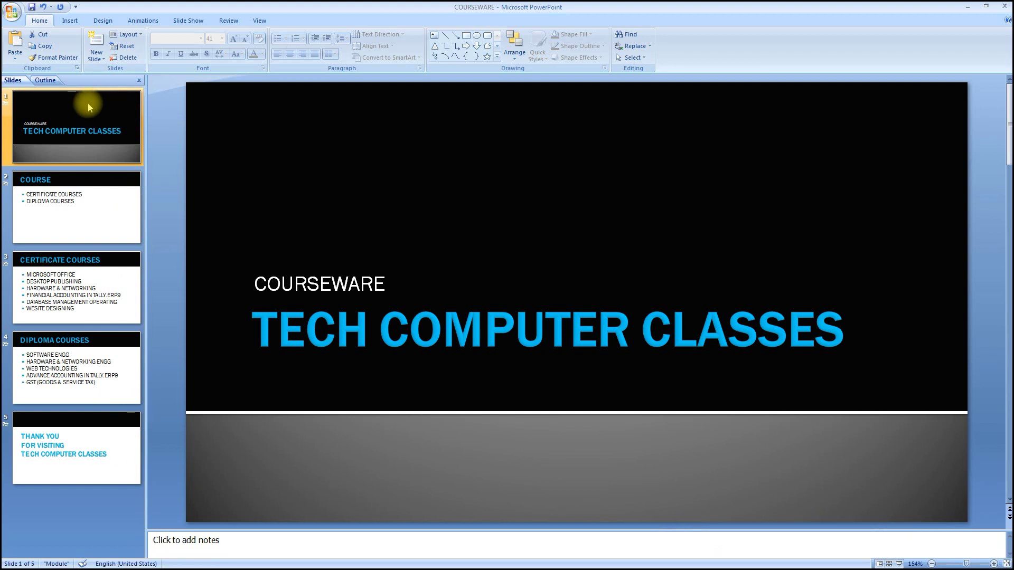
pyautogui.press('F5')
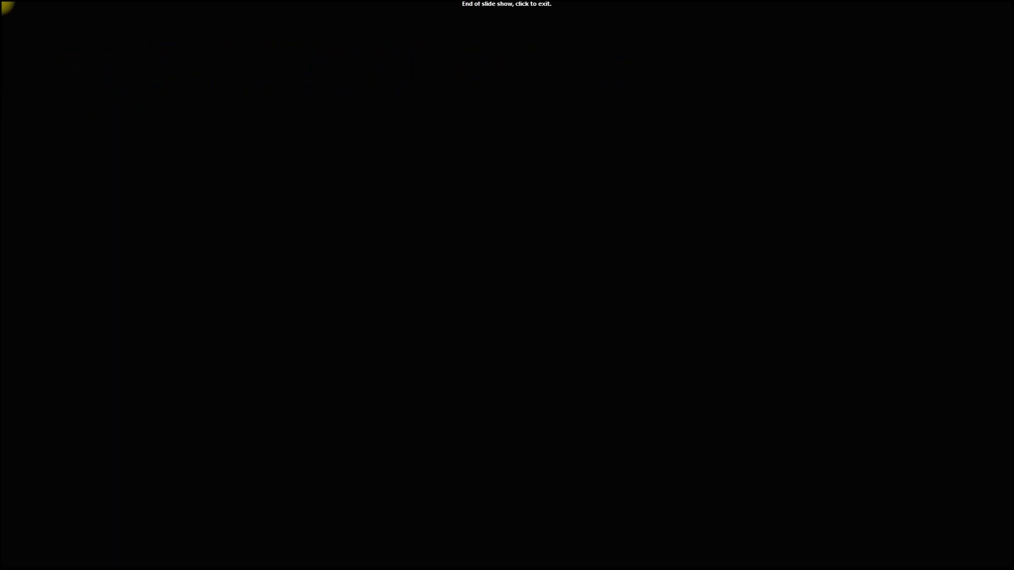
pyautogui.click(124, 113)
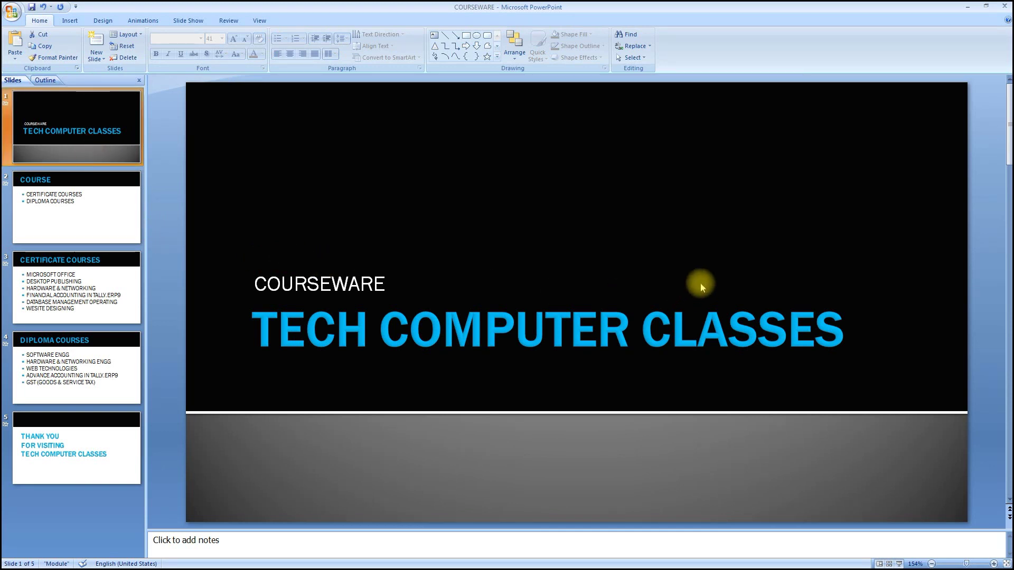
# Step: Show the Animations transition settings and review each slide's advance options, ending on the title slide
pyautogui.click(106, 150)
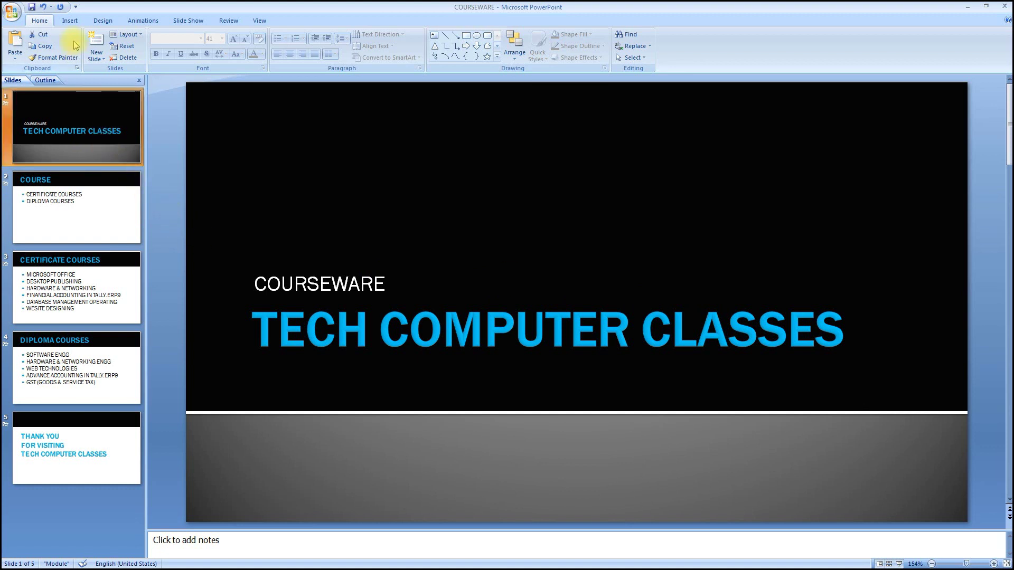
pyautogui.click(143, 22)
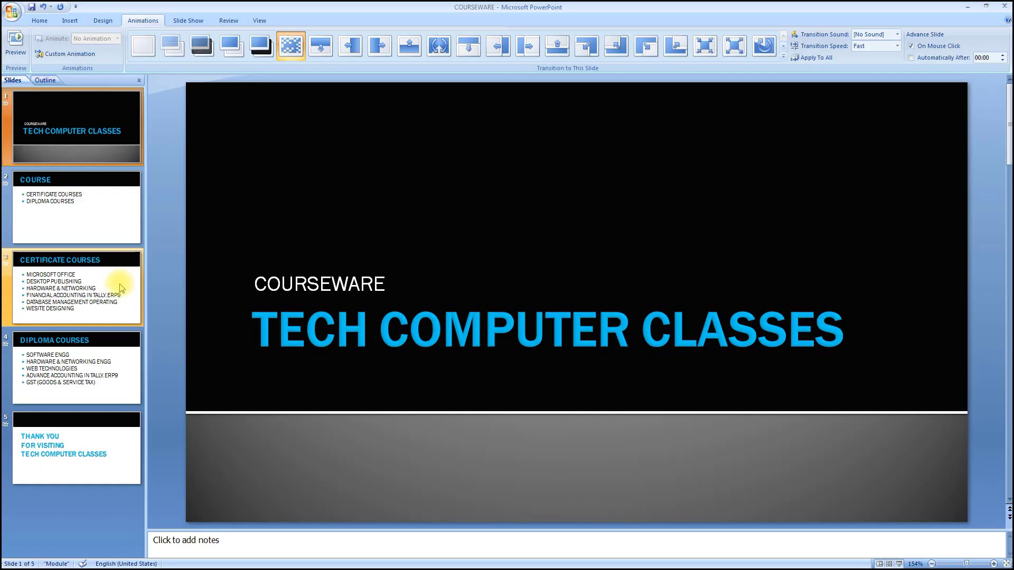
pyautogui.click(63, 199)
pyautogui.click(63, 280)
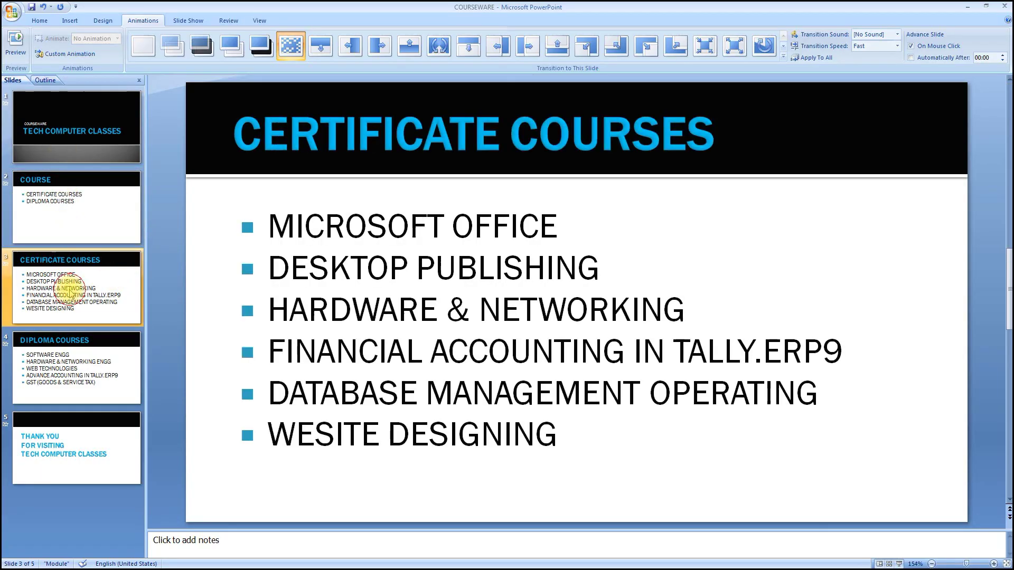
pyautogui.click(69, 365)
pyautogui.click(104, 455)
pyautogui.click(92, 380)
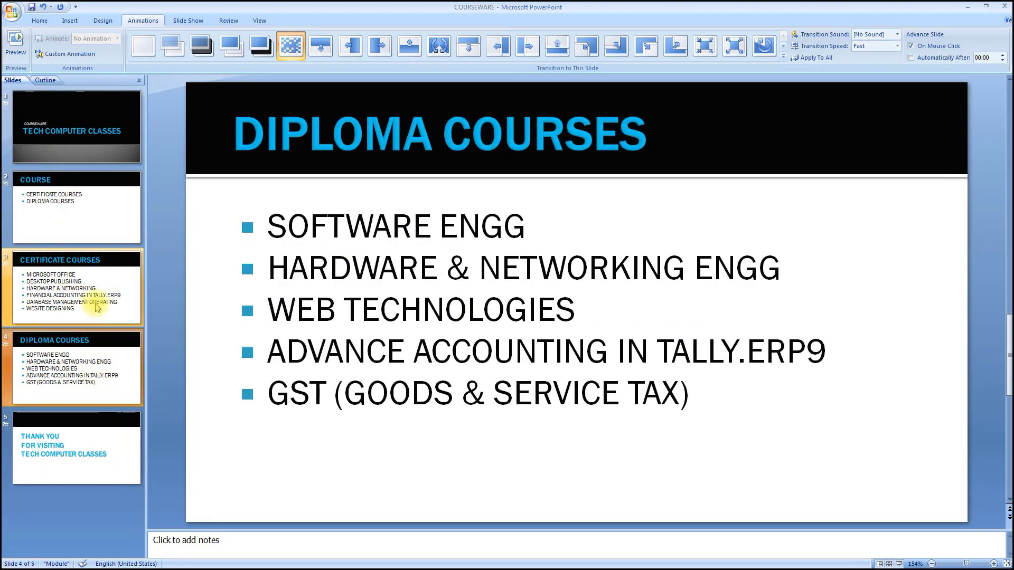
pyautogui.click(95, 296)
pyautogui.click(84, 221)
pyautogui.click(84, 153)
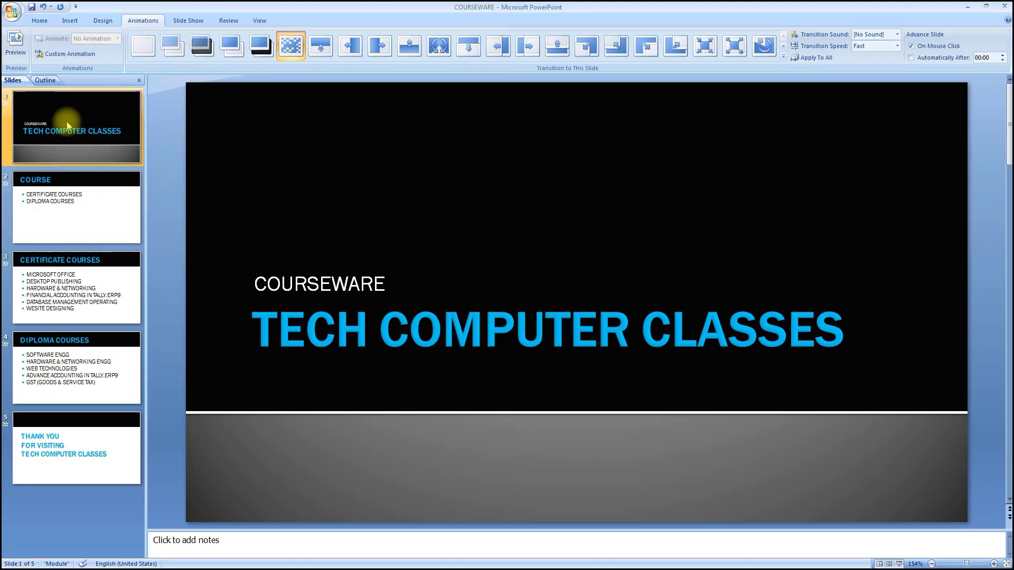
# Step: Turn on automatic advance after 00:00 for all slides, then test it in a slide show
pyautogui.click(911, 59)
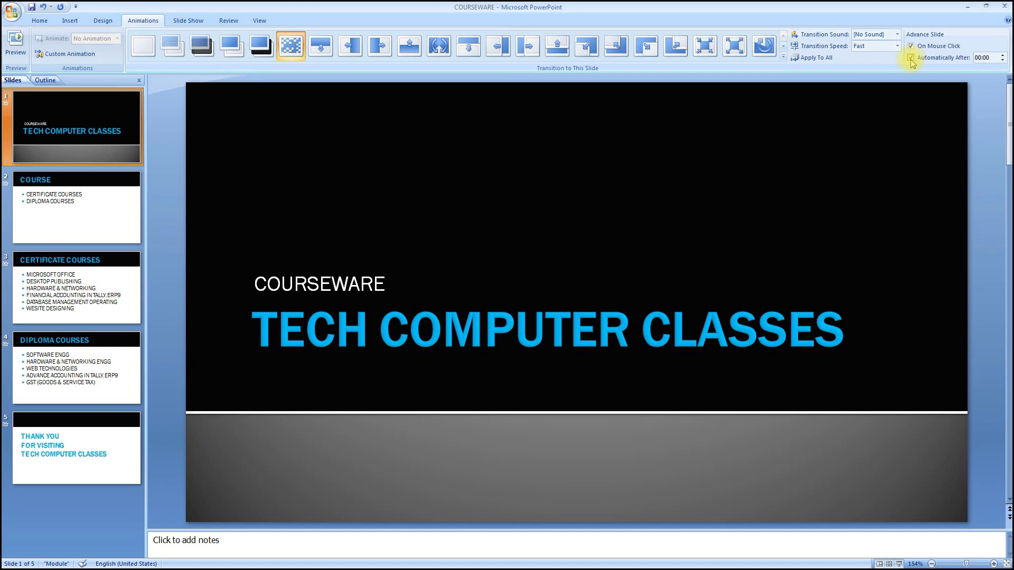
pyautogui.click(808, 59)
pyautogui.press('F5')
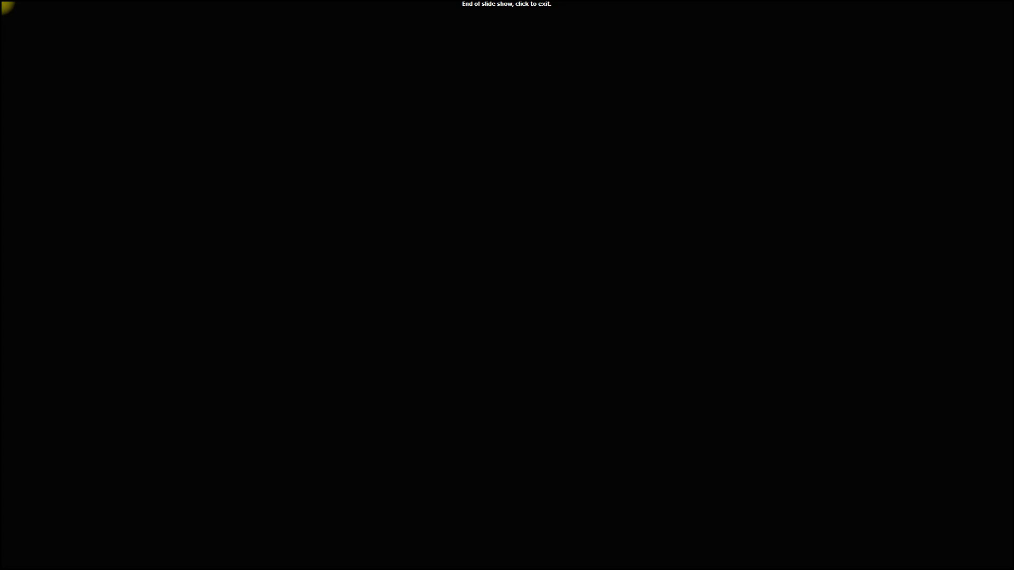
pyautogui.click(650, 235)
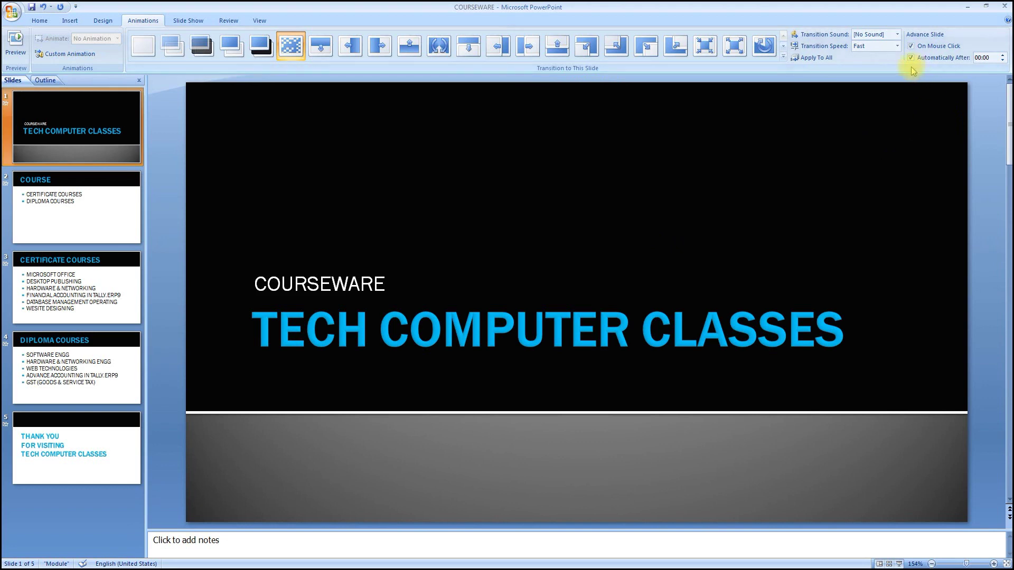
# Step: Set the title slide to advance automatically after 00:05
pyautogui.click(117, 158)
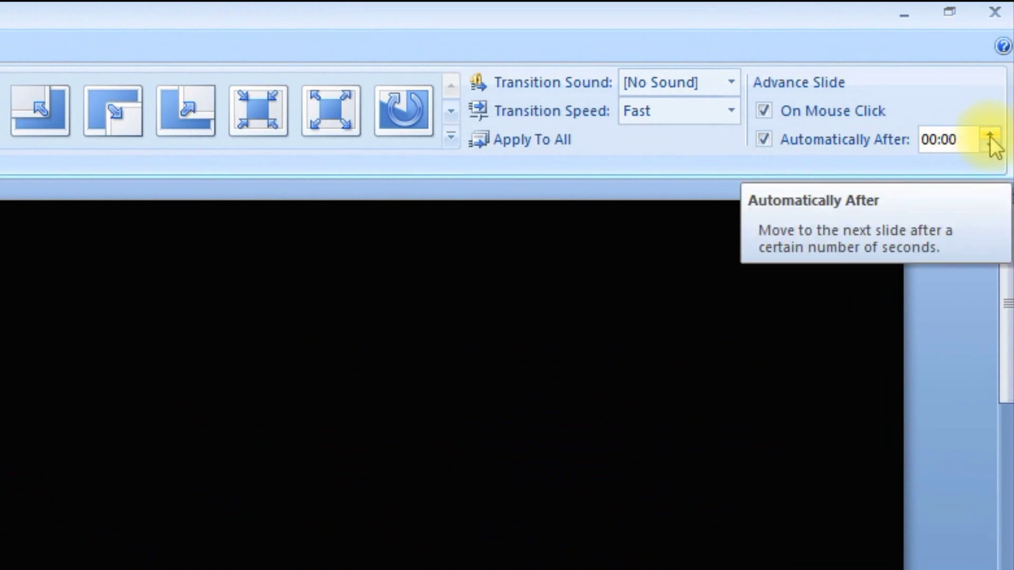
pyautogui.click(989, 136)
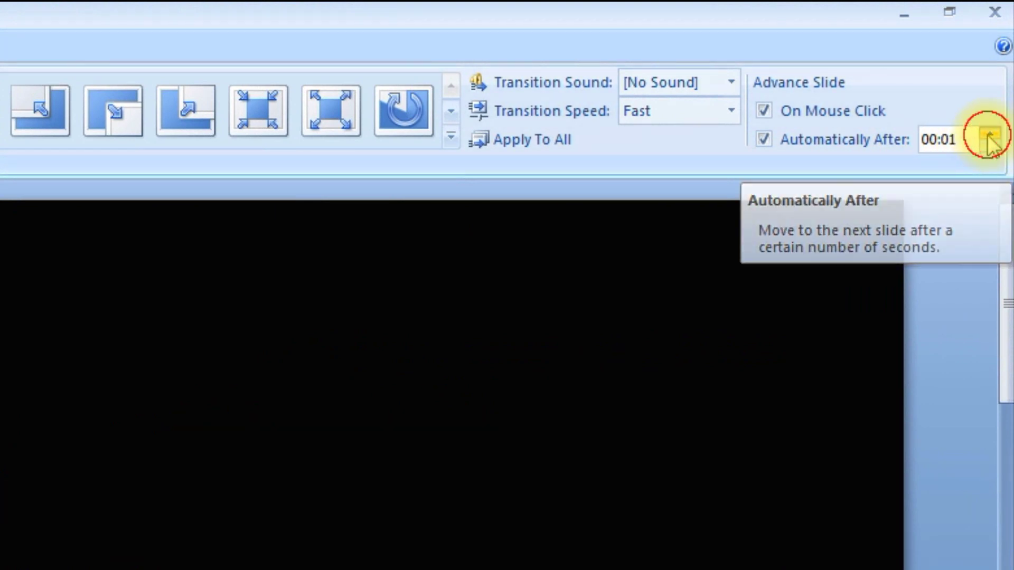
pyautogui.click(989, 136)
pyautogui.click(989, 136)
pyautogui.click(989, 137)
pyautogui.click(989, 137)
pyautogui.click(989, 136)
pyautogui.click(990, 137)
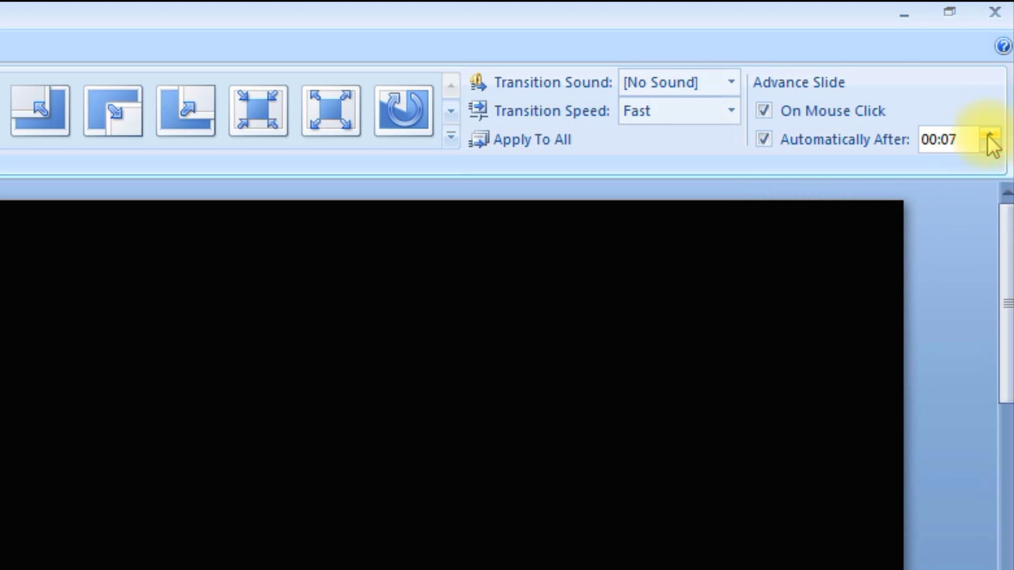
pyautogui.click(990, 138)
pyautogui.click(990, 147)
pyautogui.click(990, 147)
pyautogui.click(990, 147)
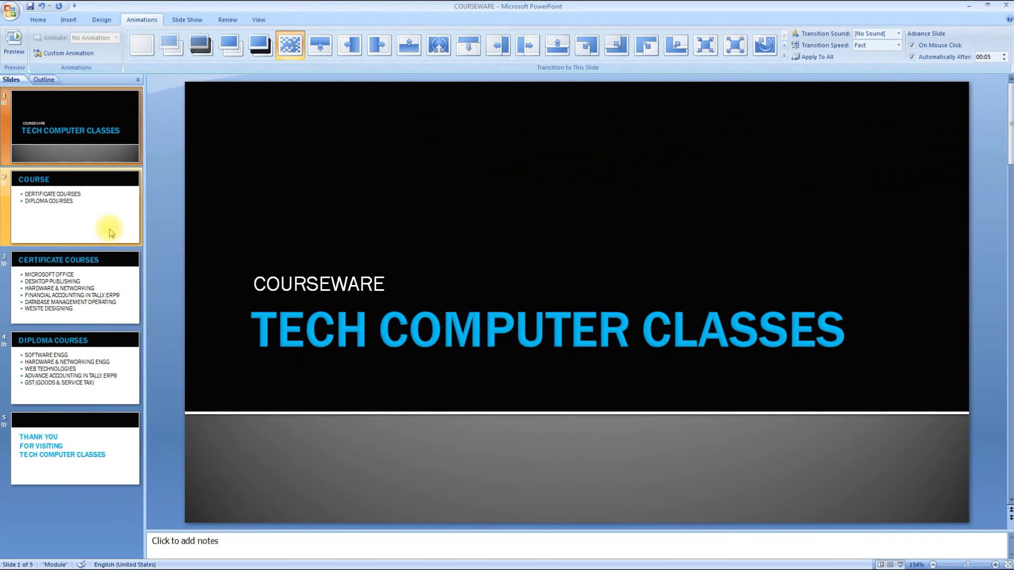
# Step: Set the COURSE slide to advance automatically after 00:05
pyautogui.click(109, 226)
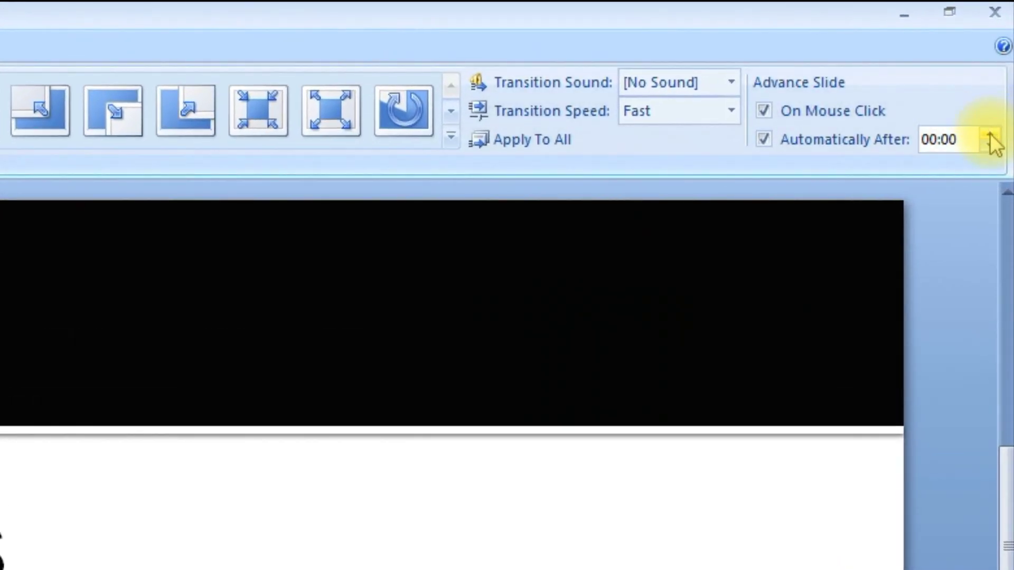
pyautogui.click(1004, 54)
pyautogui.click(1003, 55)
pyautogui.click(990, 137)
pyautogui.click(989, 136)
pyautogui.click(990, 136)
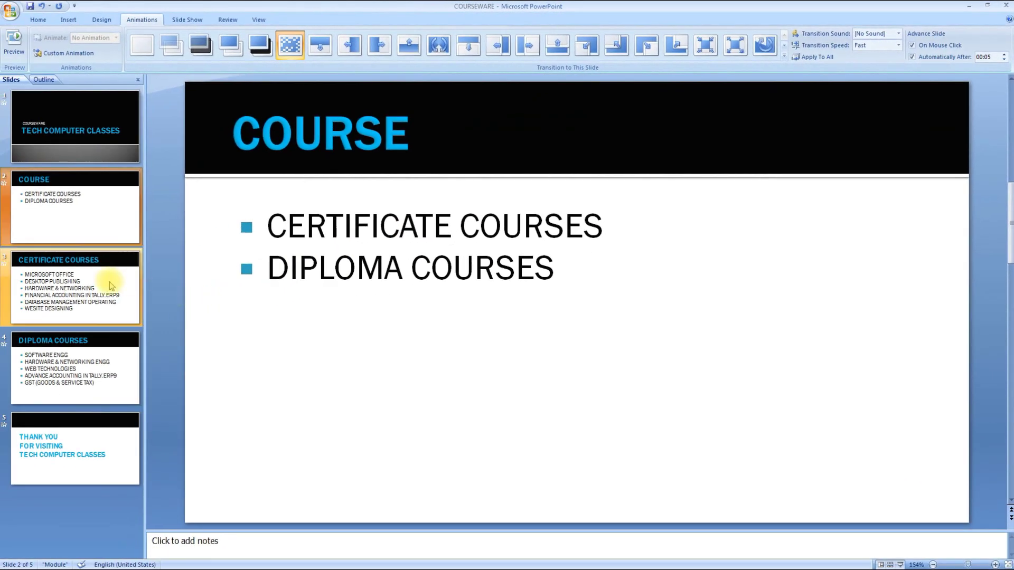
# Step: Set the CERTIFICATE COURSES slide to advance automatically after 00:05
pyautogui.click(108, 286)
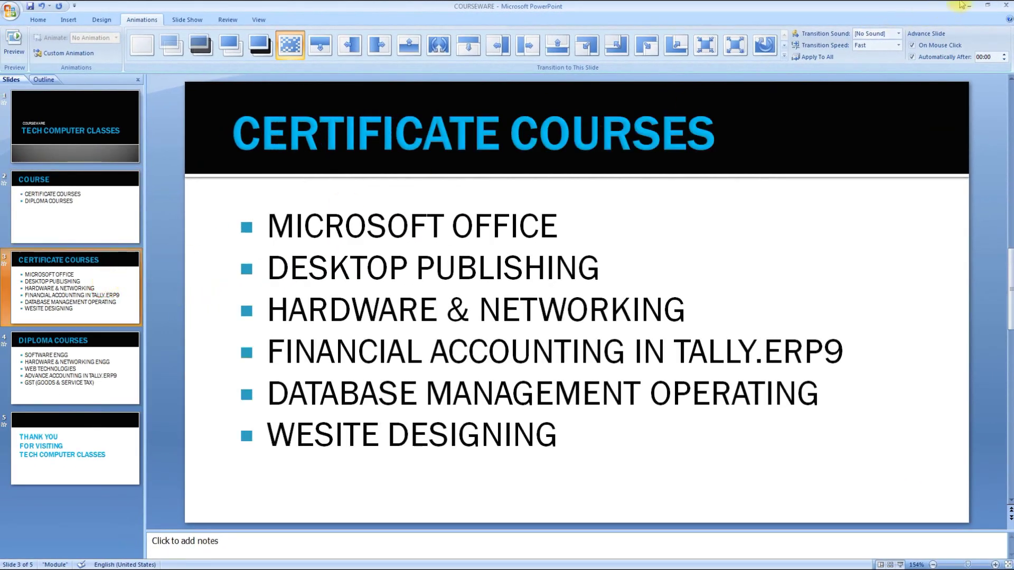
pyautogui.click(1003, 54)
pyautogui.click(1003, 54)
pyautogui.click(1003, 54)
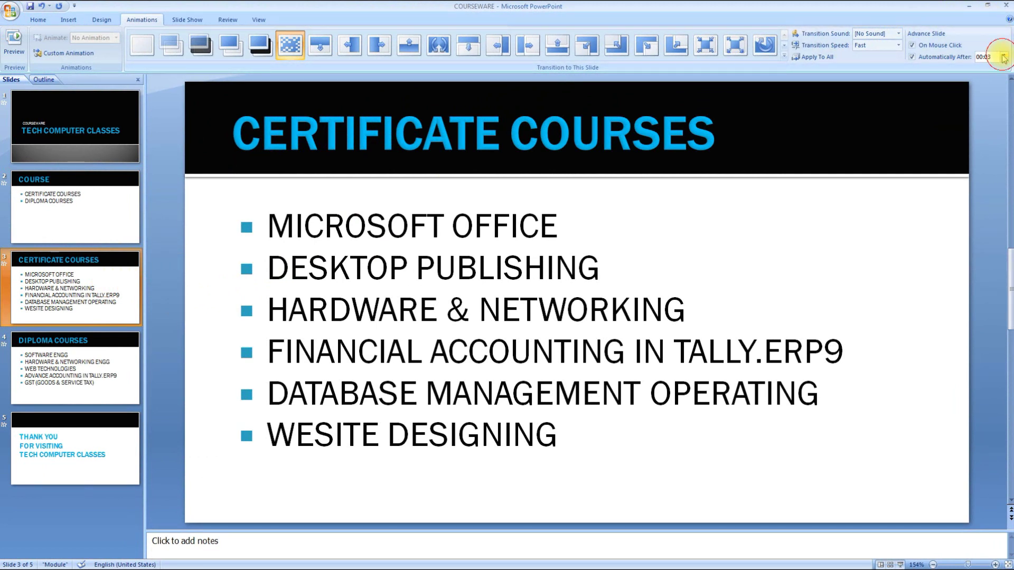
pyautogui.click(1004, 54)
# Step: Set the DIPLOMA COURSES slide to advance automatically after 00:05
pyautogui.click(127, 364)
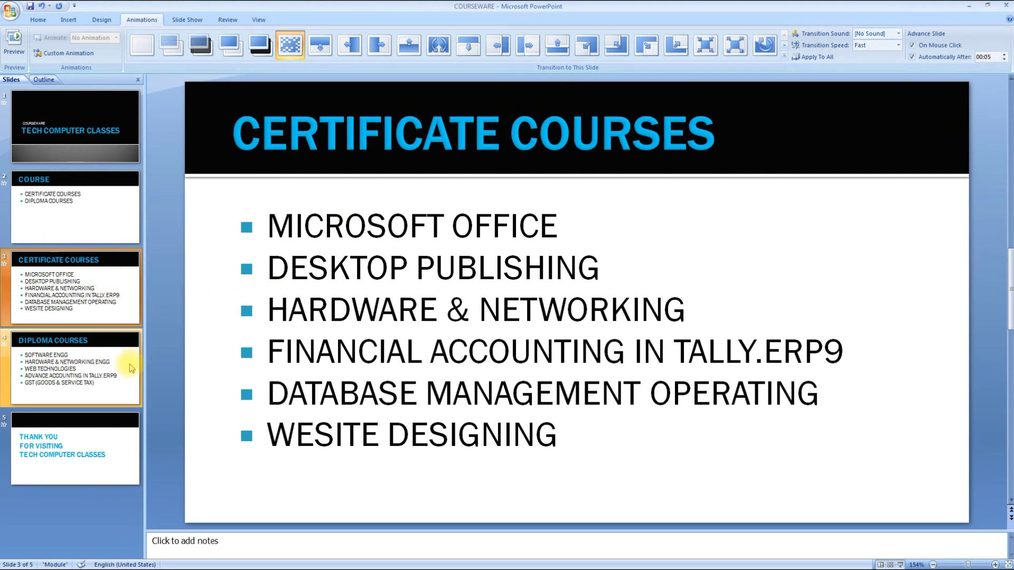
pyautogui.click(1003, 54)
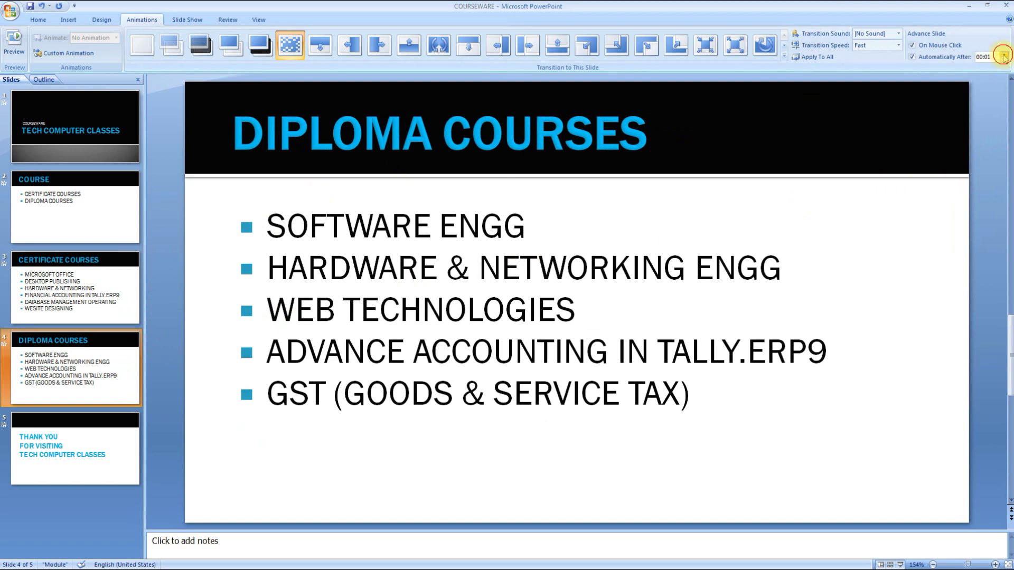
pyautogui.click(1003, 55)
pyautogui.click(1003, 55)
pyautogui.click(1004, 55)
pyautogui.click(1004, 55)
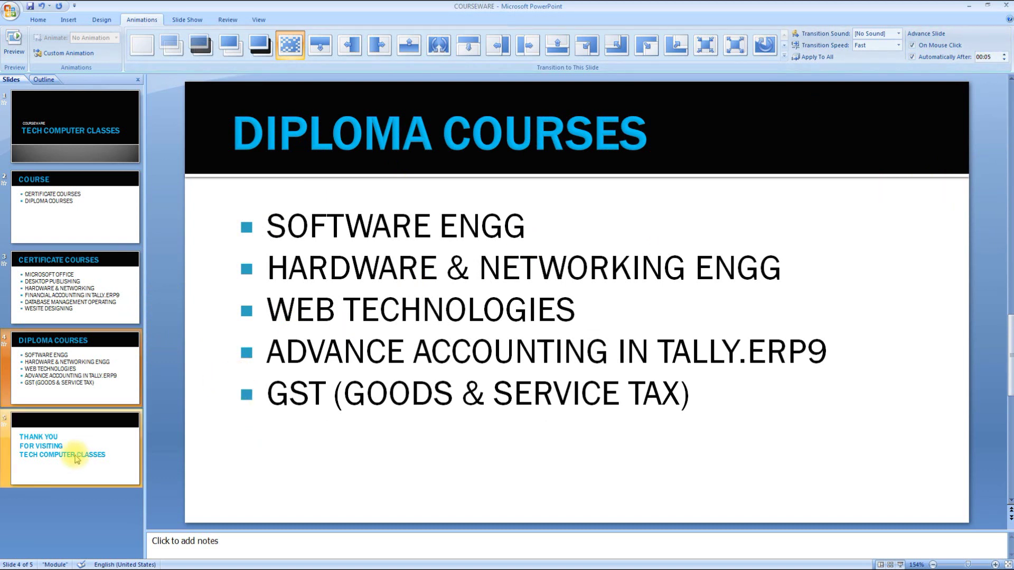
# Step: Set the THANK YOU slide to advance after 00:05, then return to the title slide
pyautogui.click(79, 453)
pyautogui.click(1004, 55)
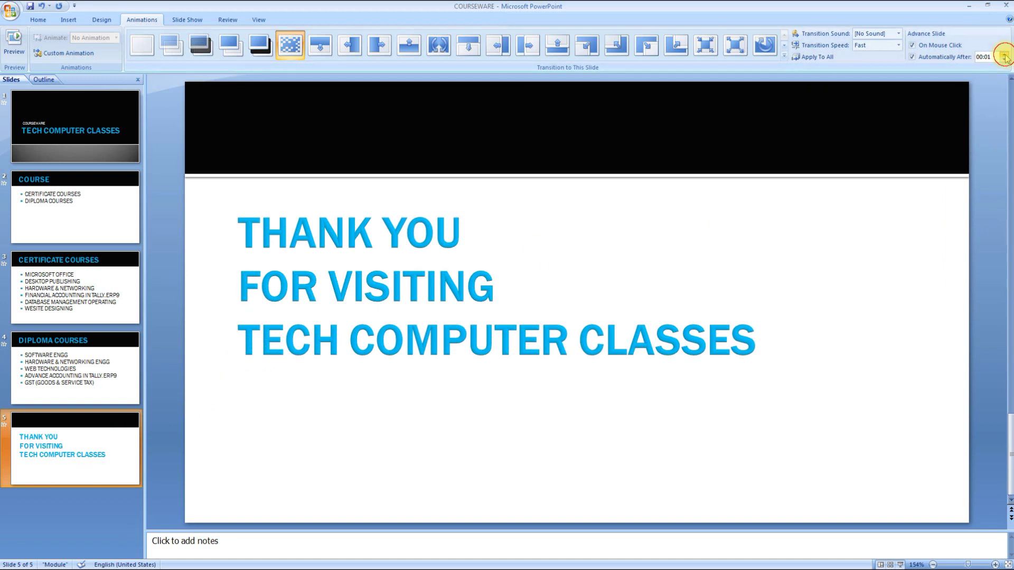
pyautogui.click(1003, 55)
pyautogui.click(1003, 55)
pyautogui.click(1003, 55)
pyautogui.click(1004, 55)
pyautogui.click(52, 151)
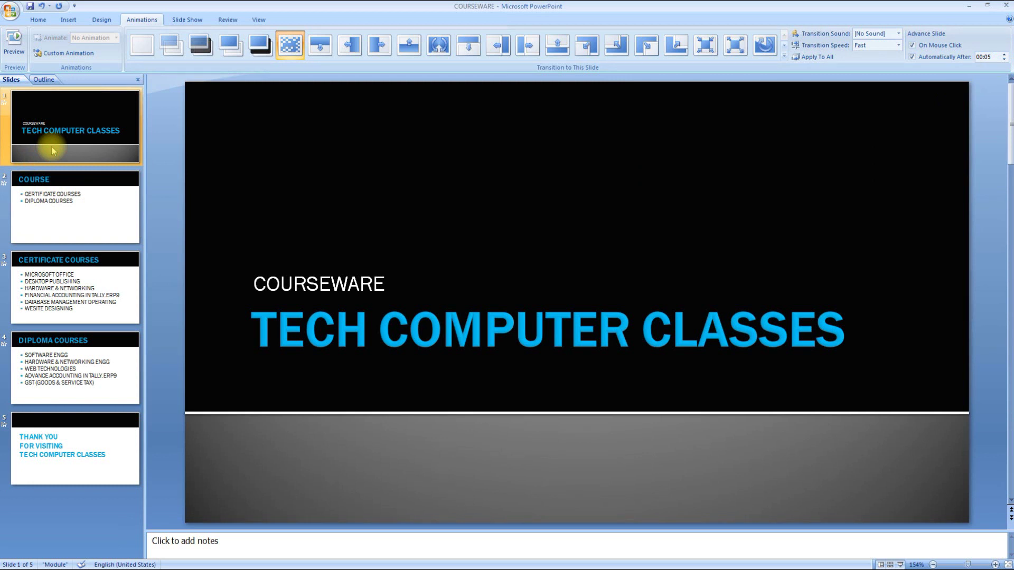
# Step: Play the timed show from the title slide through THANK YOU and exit to editing
pyautogui.press('F5')
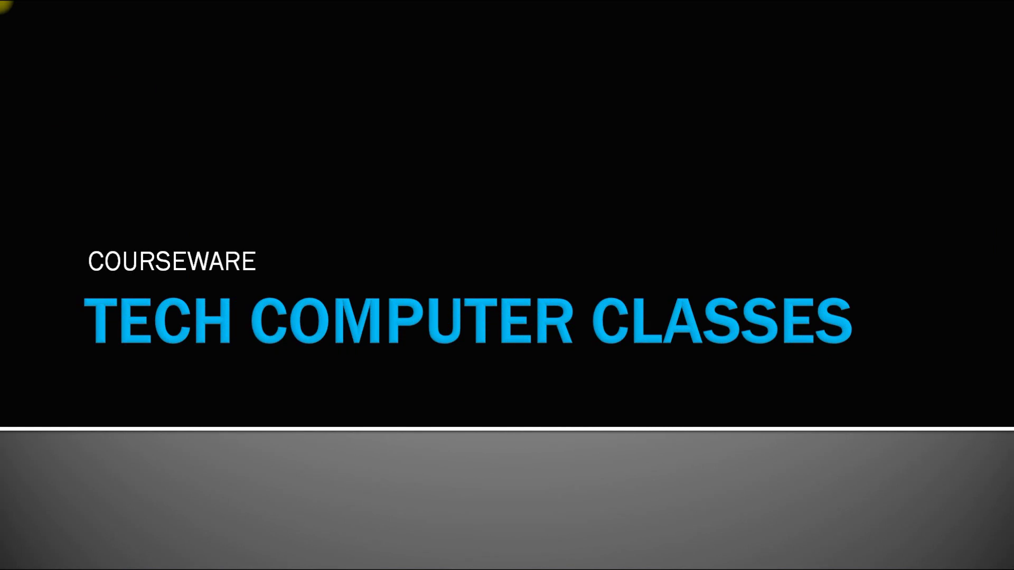
pyautogui.click(3, 4)
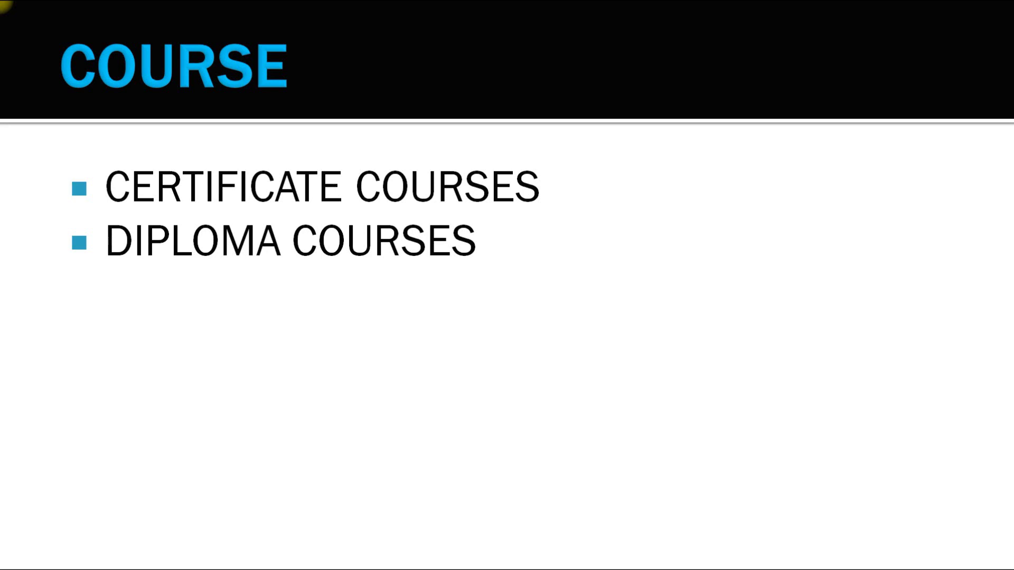
pyautogui.click(3, 4)
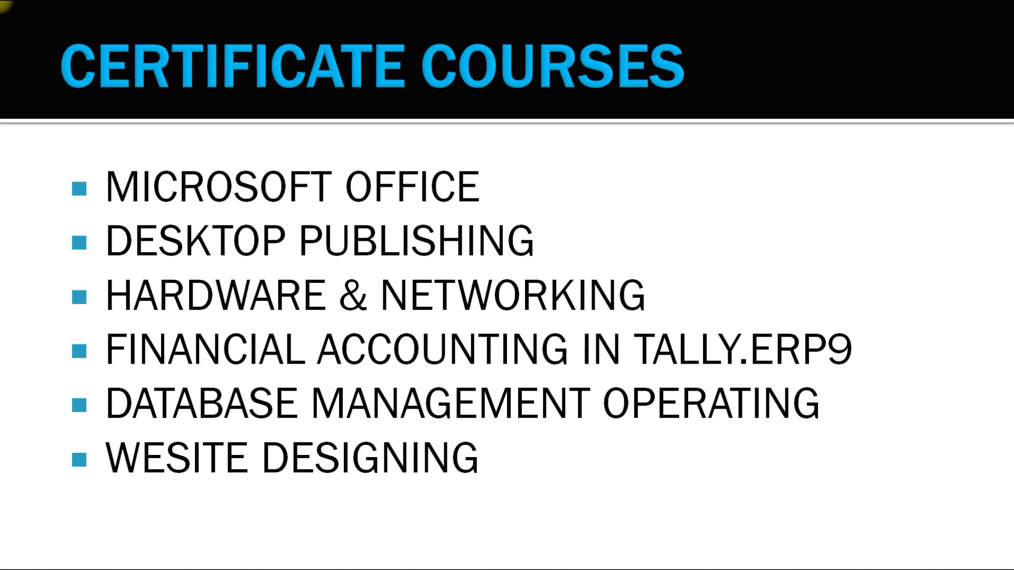
pyautogui.click(3, 4)
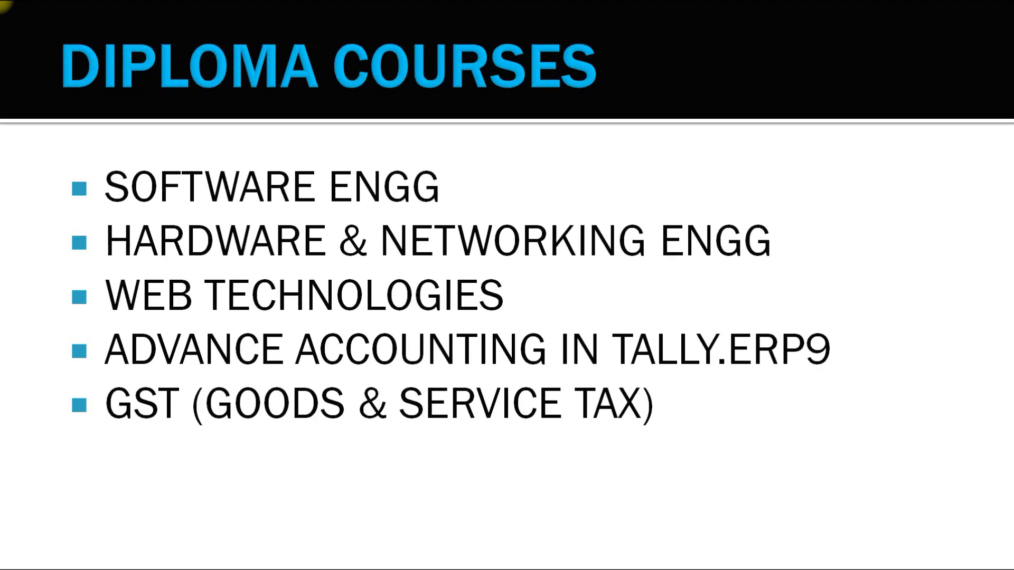
pyautogui.click(3, 4)
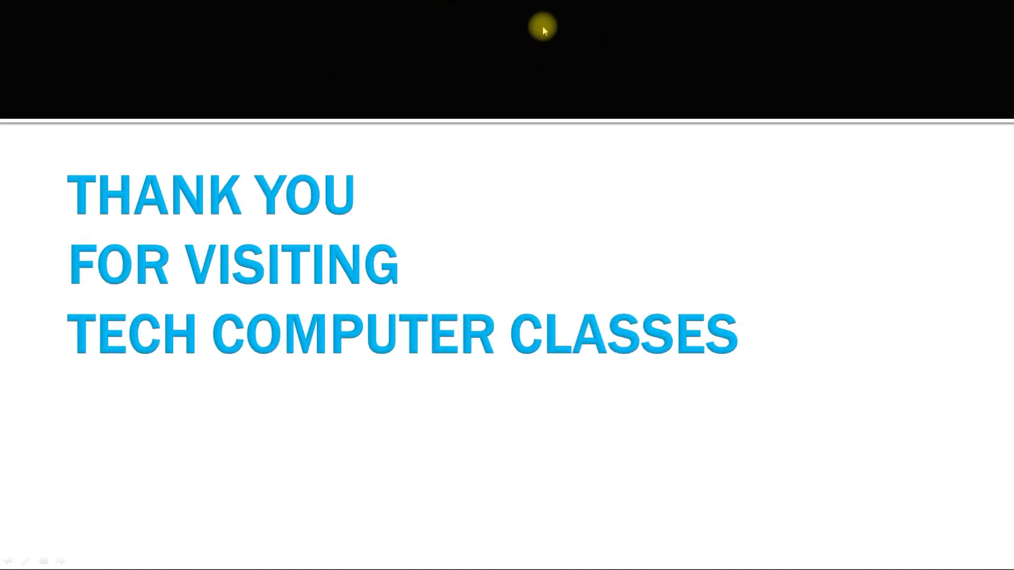
pyautogui.click(606, 76)
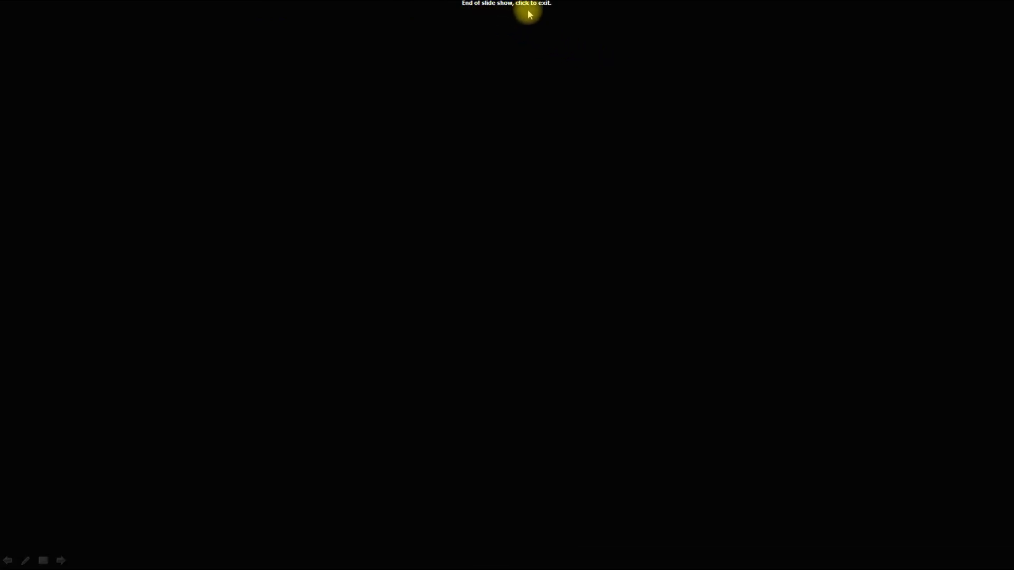
pyautogui.click(529, 42)
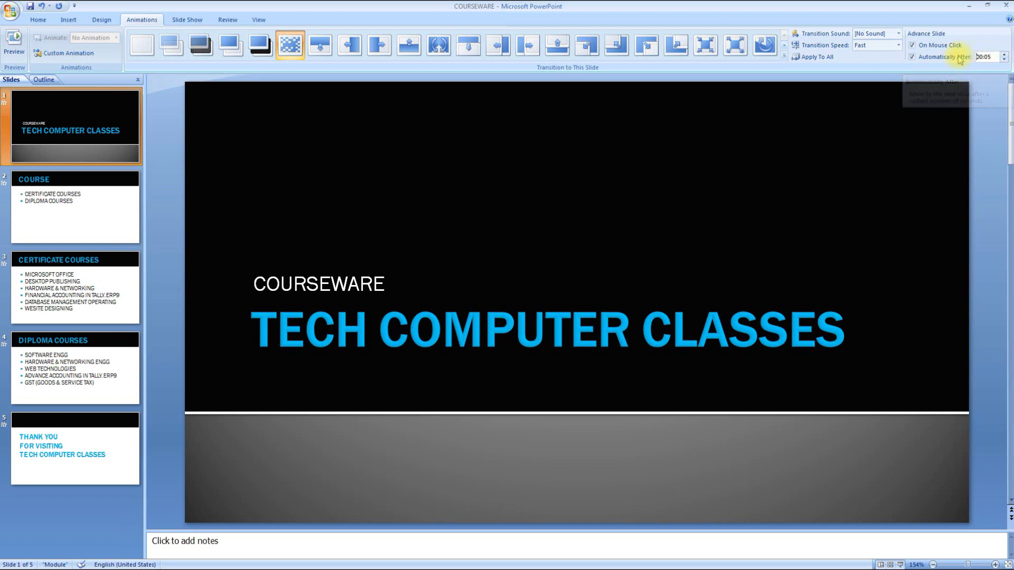
# Step: Retype the Automatically After time in its box as 00:05
pyautogui.click(981, 56)
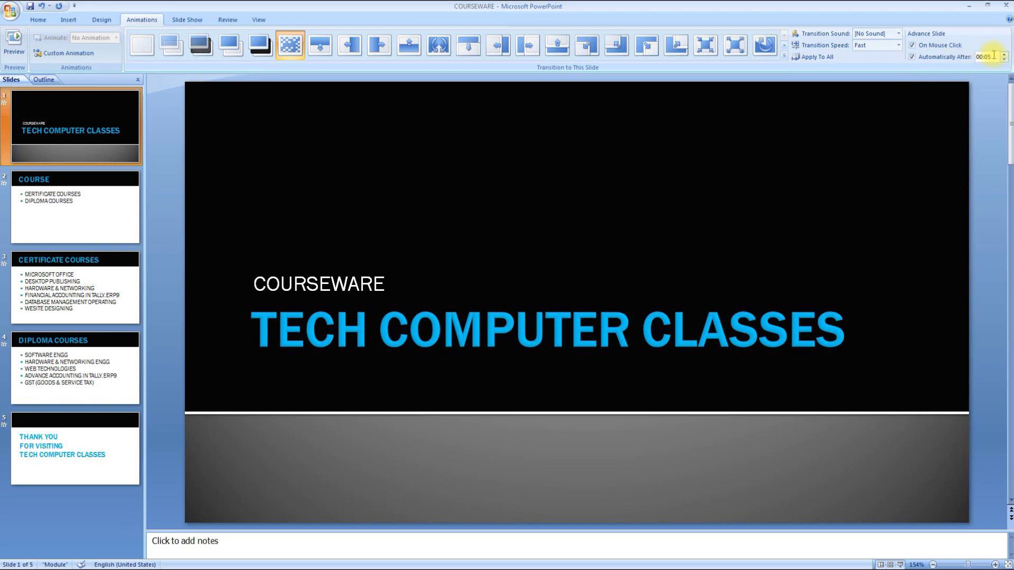
pyautogui.press('BackSpace')
pyautogui.press('BackSpace')
pyautogui.press('BackSpace')
pyautogui.write('1')
pyautogui.press('BackSpace')
pyautogui.press('BackSpace')
pyautogui.write('00')
pyautogui.click(763, 152)
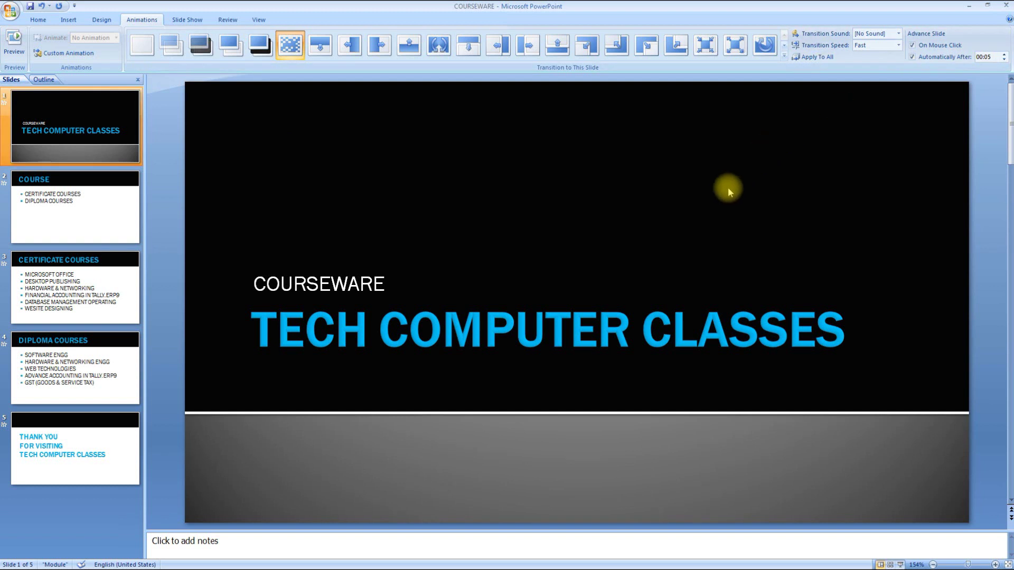
# Step: Uncheck Automatically After and apply mouse-click-only advancing to all slides
pyautogui.click(913, 57)
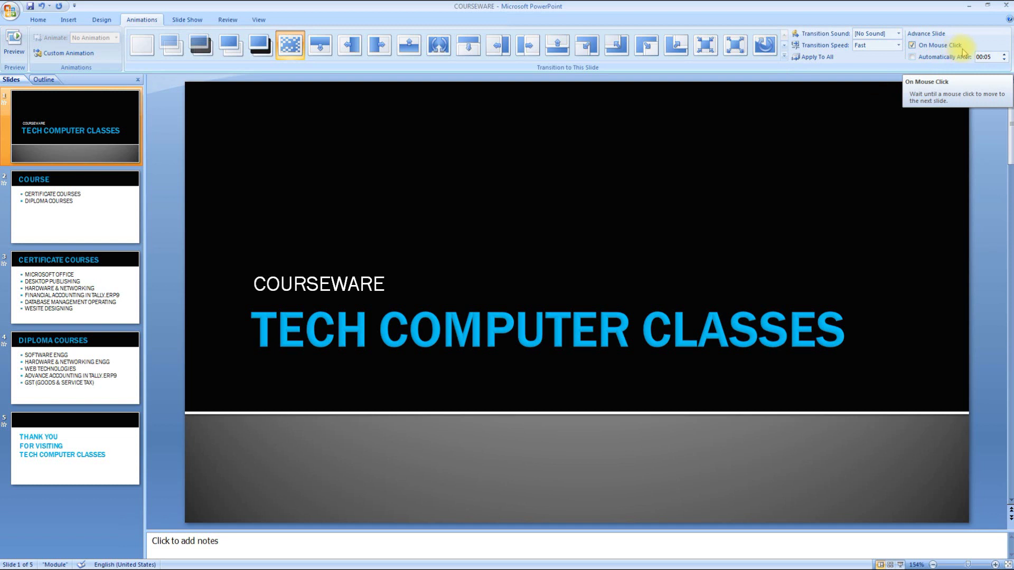
pyautogui.click(821, 59)
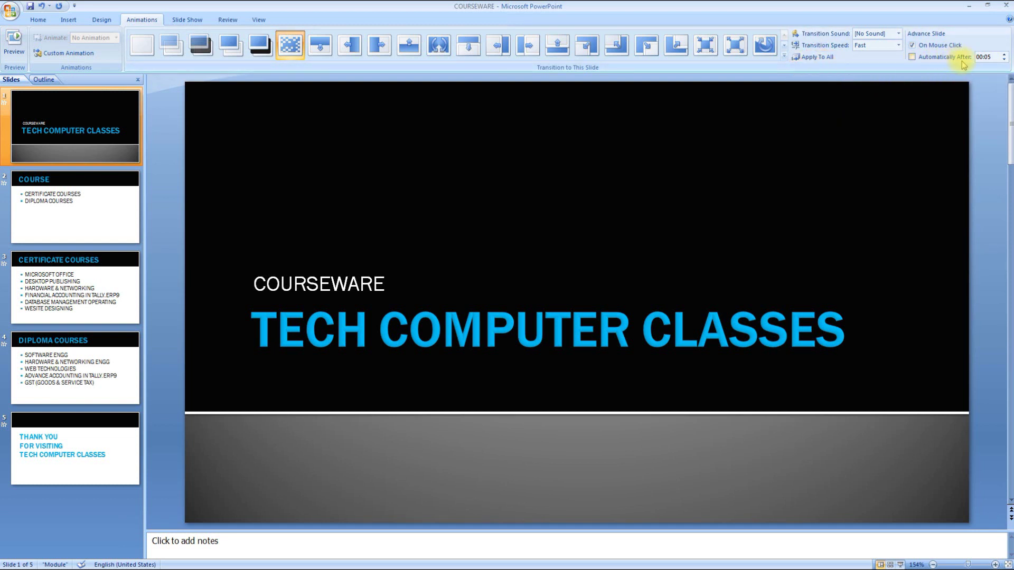
pyautogui.click(802, 58)
# Step: Turn off slide 2's automatic advance and bring its time down to 00:00
pyautogui.click(132, 215)
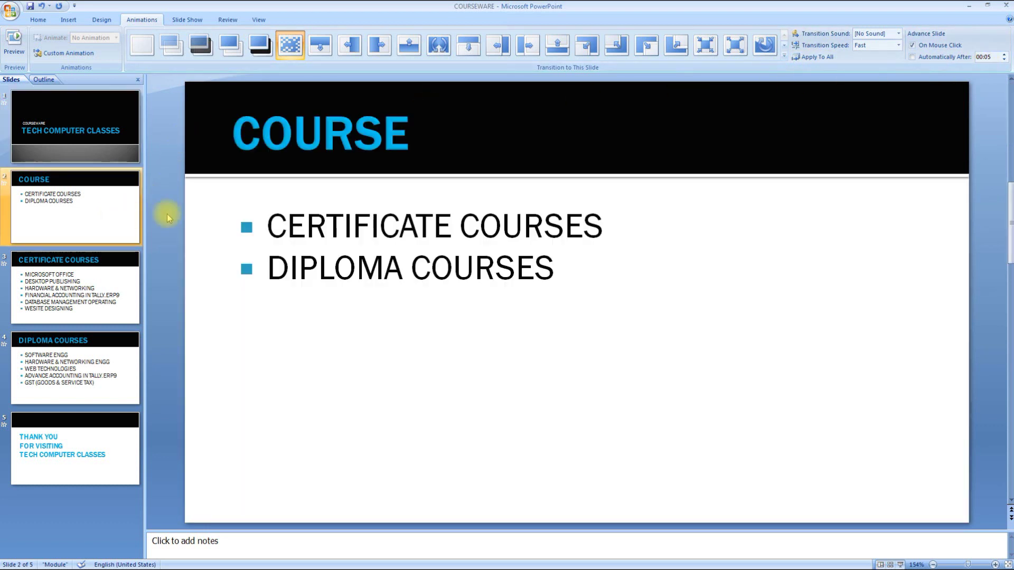
pyautogui.click(1004, 59)
pyautogui.click(1005, 60)
pyautogui.click(1004, 59)
pyautogui.click(912, 57)
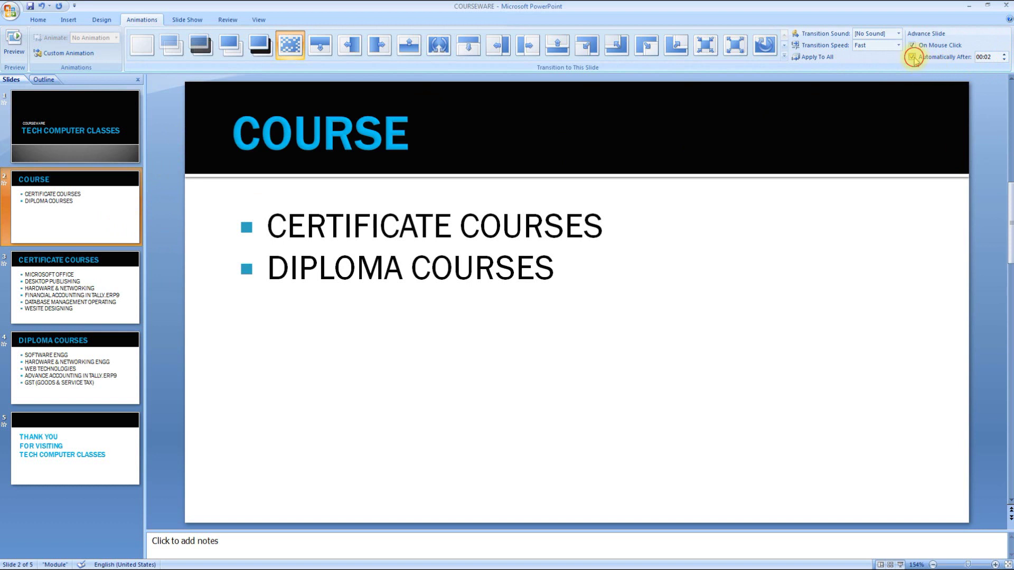
pyautogui.click(912, 57)
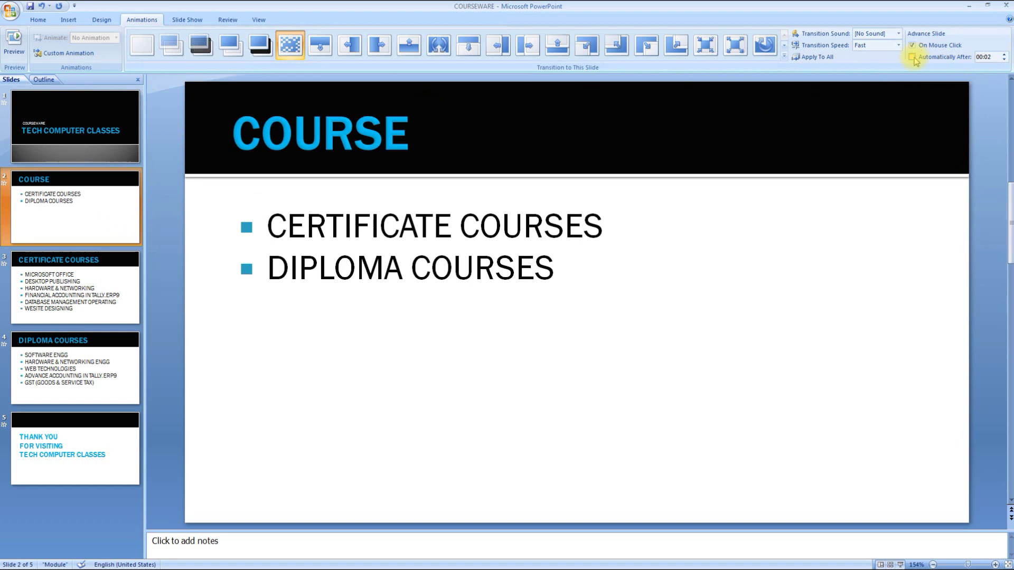
pyautogui.click(1004, 59)
pyautogui.click(1005, 60)
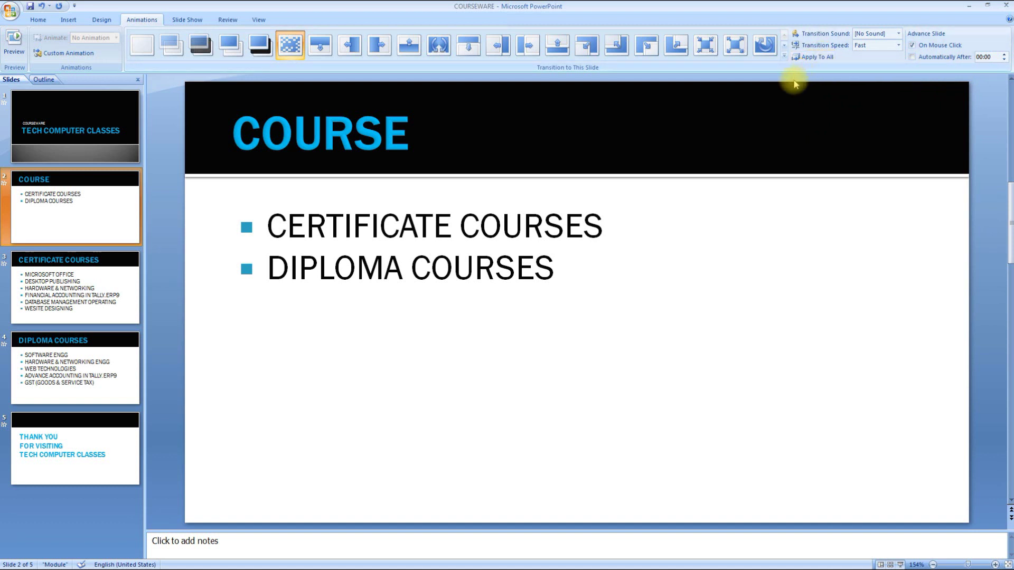
# Step: Check the timings on slides 3, 4 and 5, then return to the title slide
pyautogui.click(96, 273)
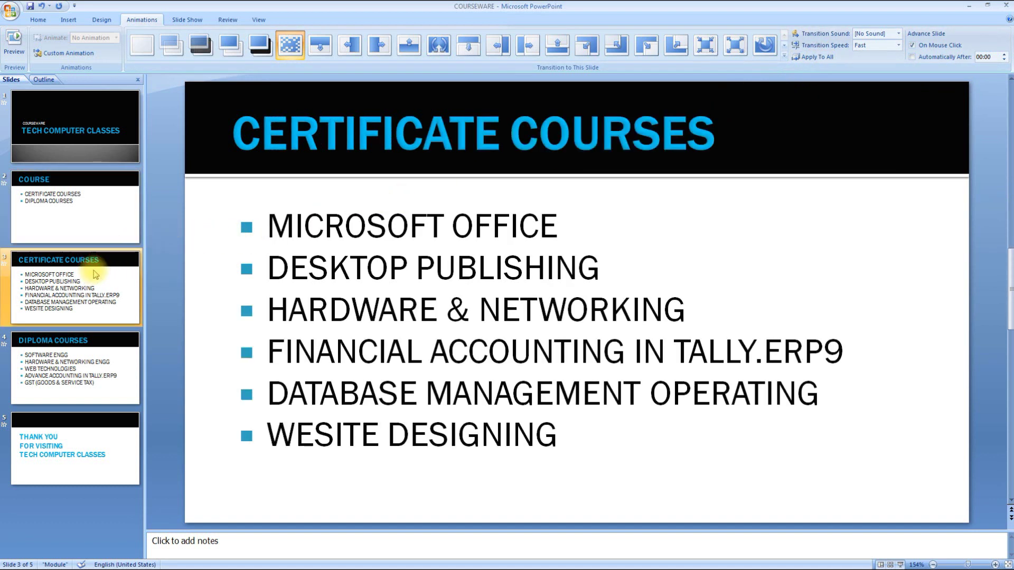
pyautogui.click(91, 348)
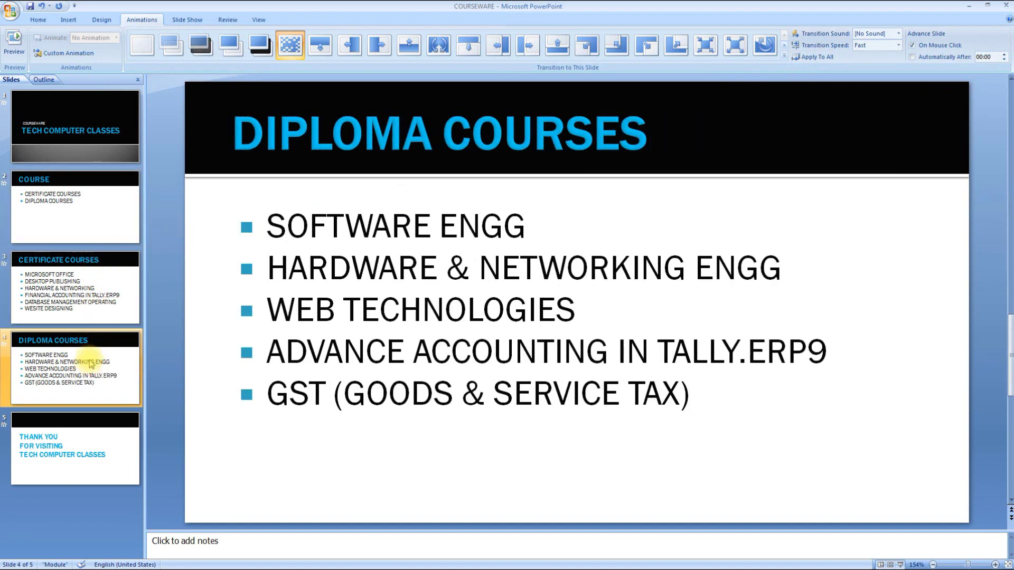
pyautogui.click(81, 316)
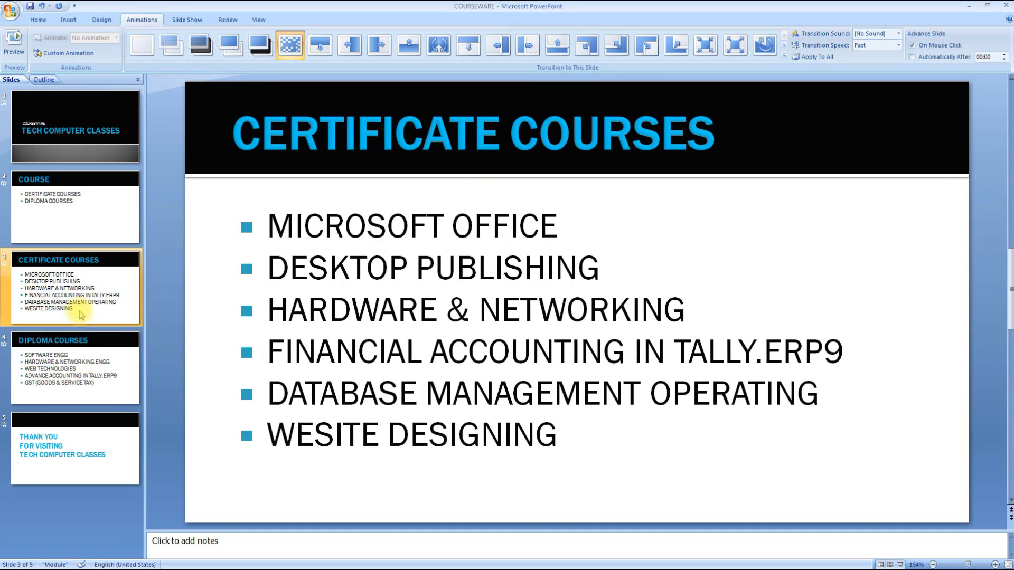
pyautogui.click(86, 342)
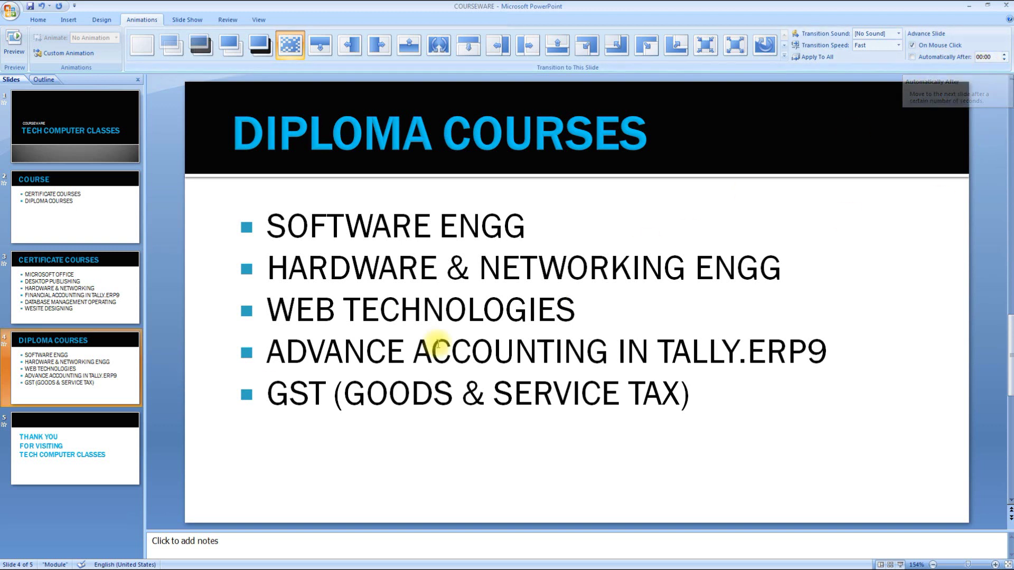
pyautogui.click(79, 446)
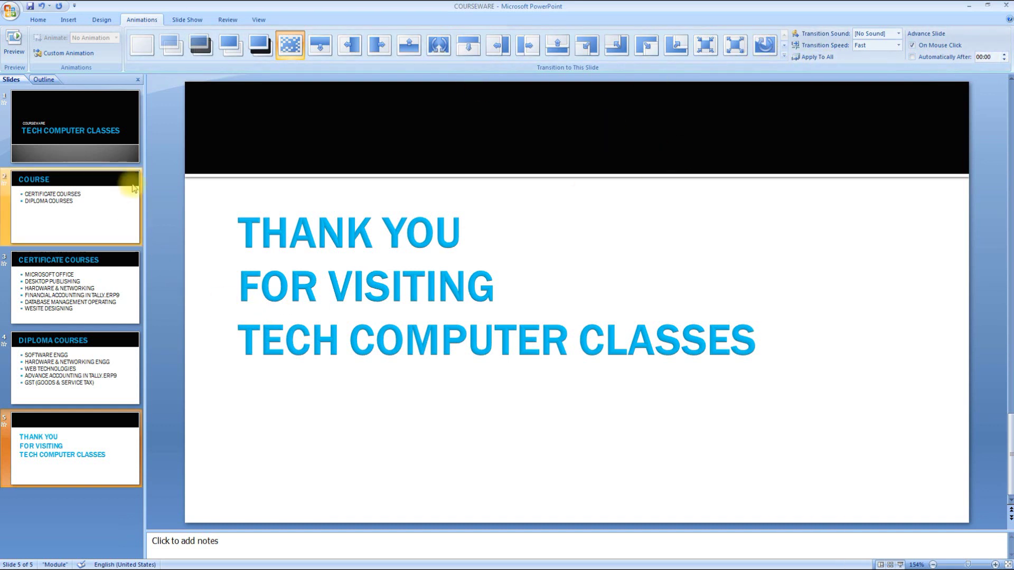
pyautogui.click(123, 145)
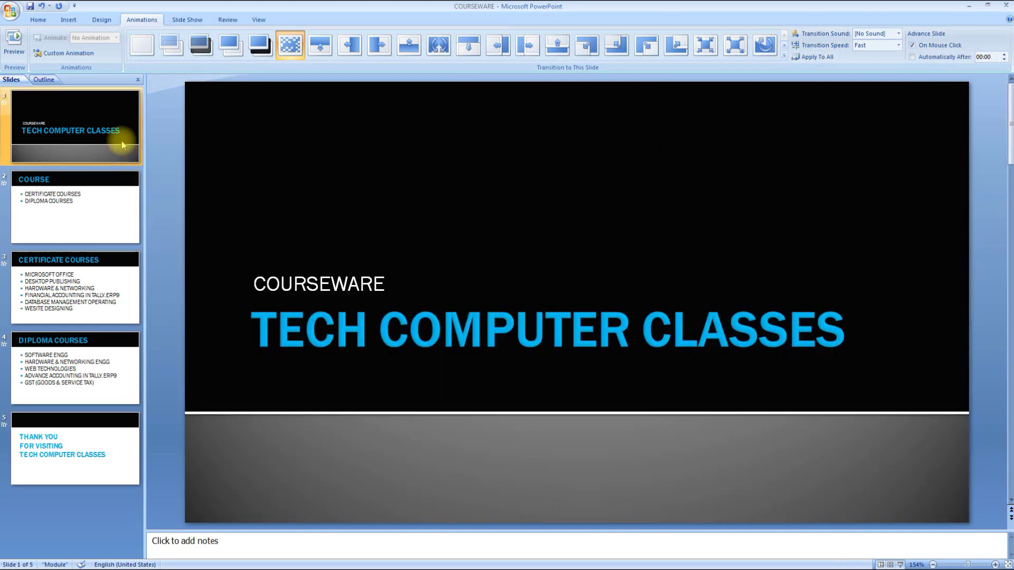
# Step: Click through the show from the title slide to THANK YOU, then exit to editing
pyautogui.press('F5')
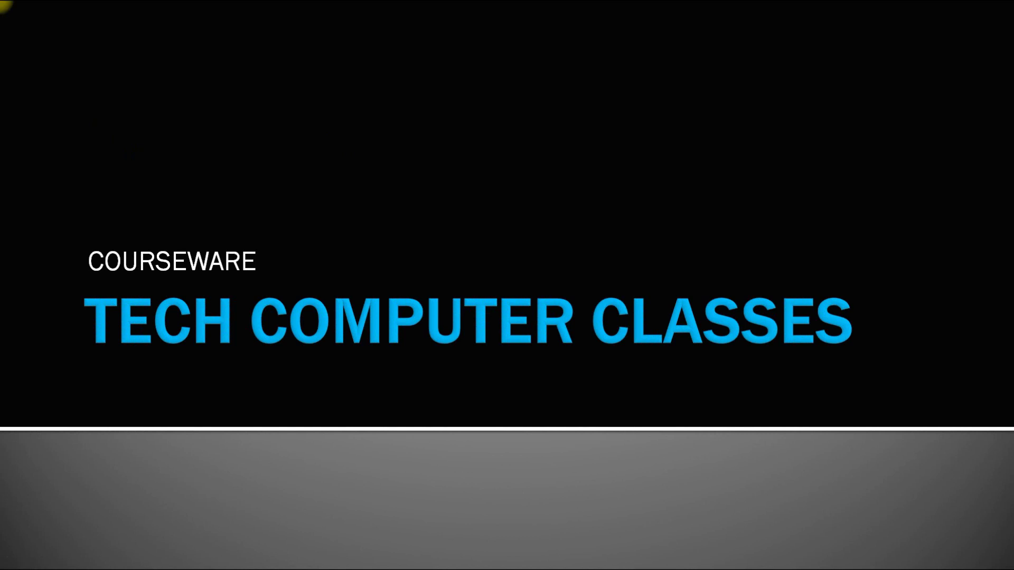
pyautogui.click(536, 140)
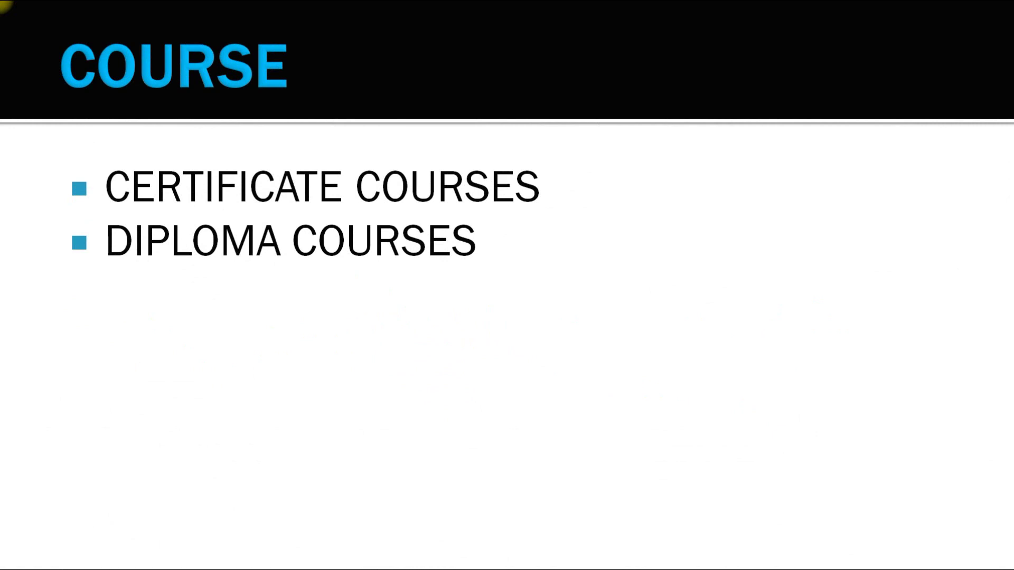
pyautogui.click(536, 140)
pyautogui.click(535, 140)
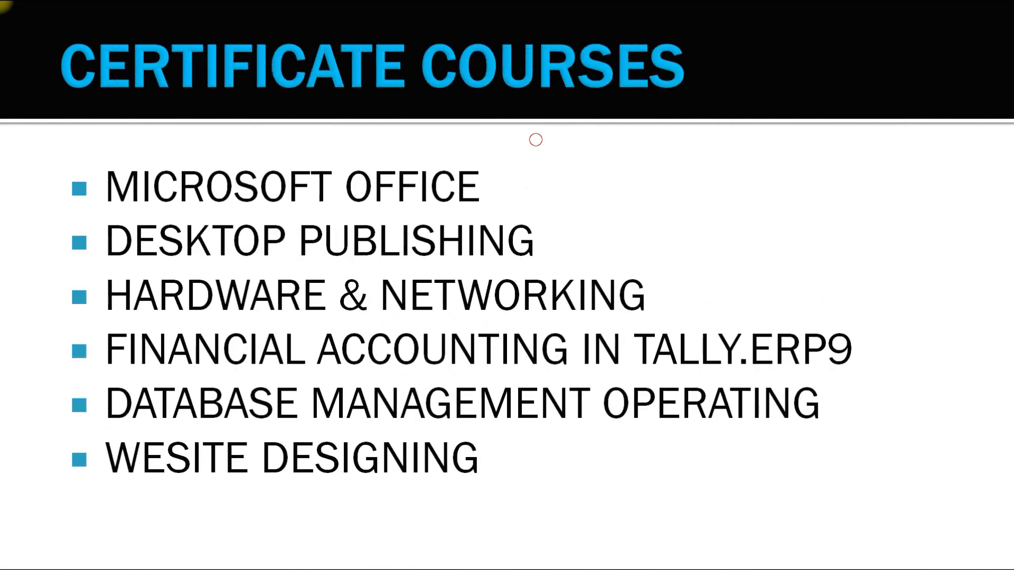
pyautogui.click(535, 140)
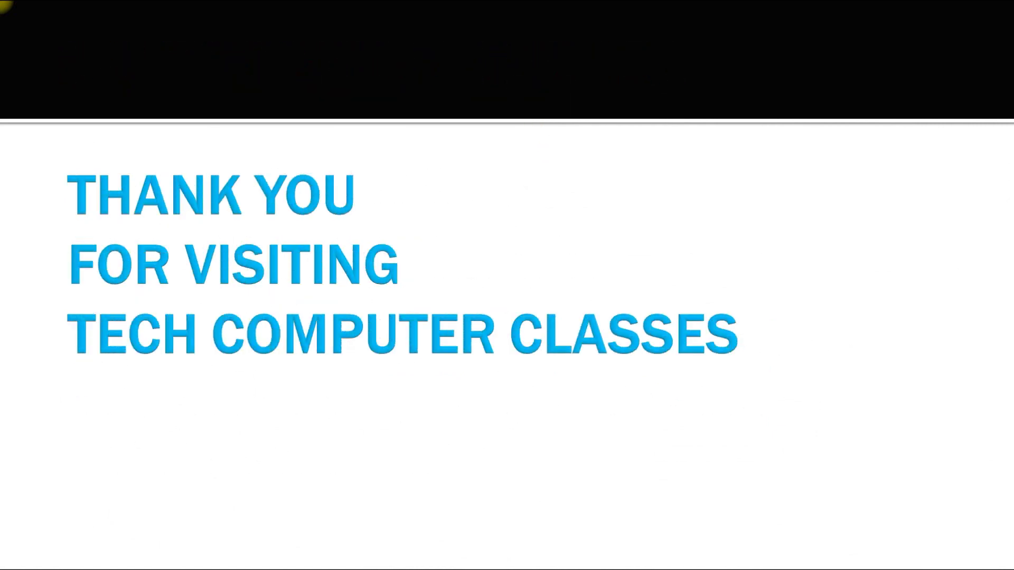
pyautogui.click(535, 140)
pyautogui.click(535, 139)
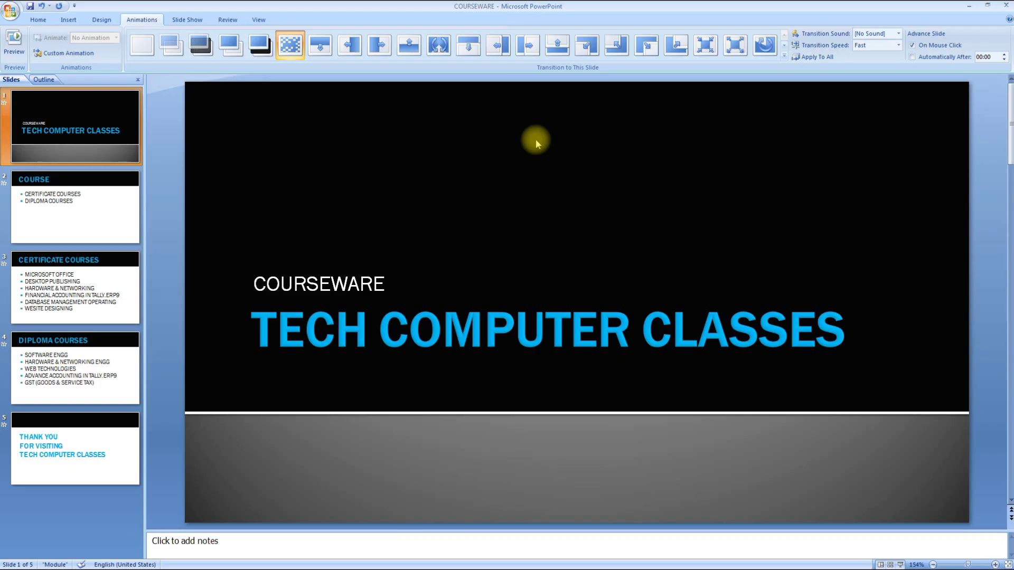